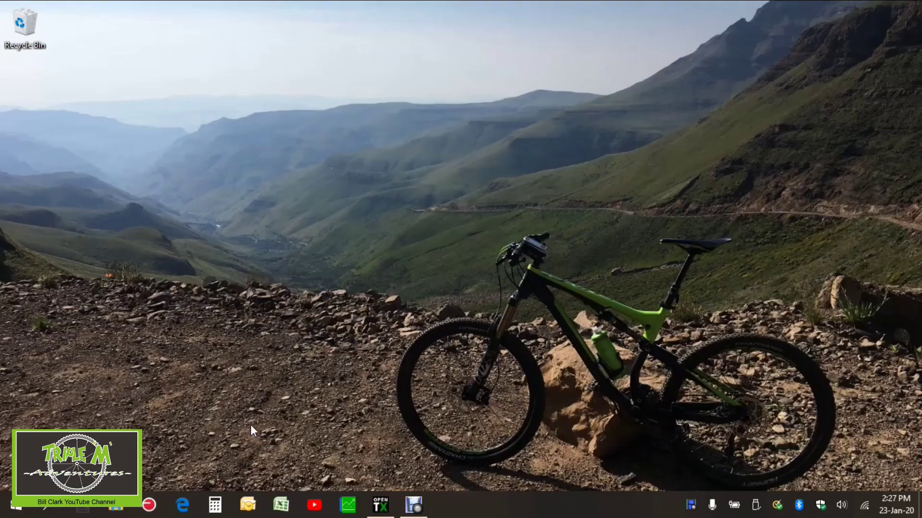
Switch to OpenTX Companion and read the models and settings from the radio
click(374, 512)
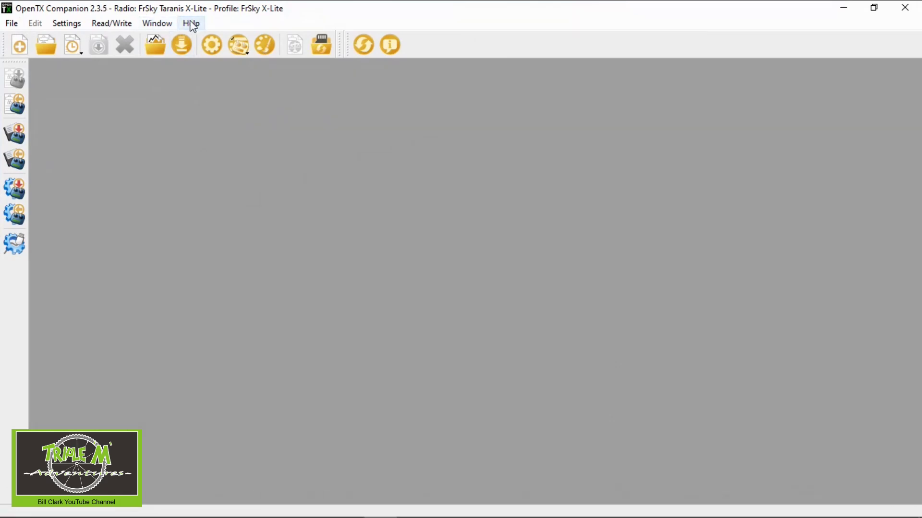
click(110, 23)
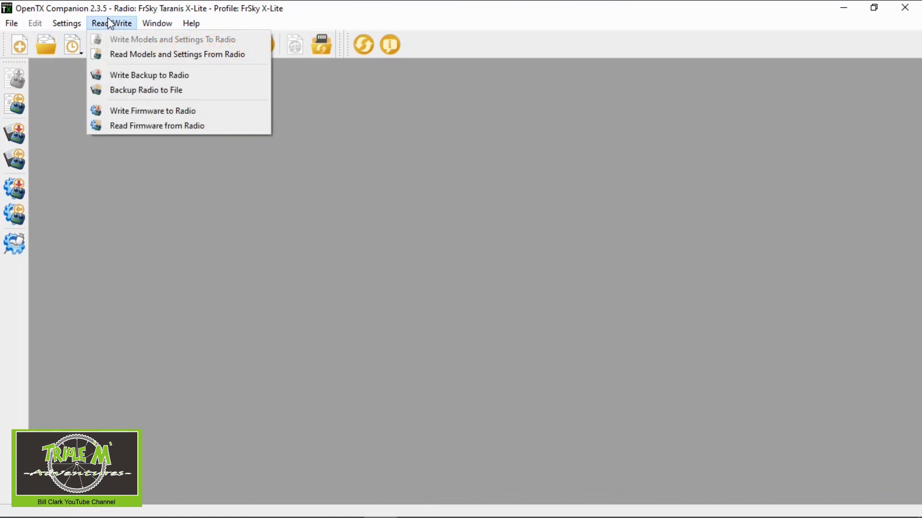
click(195, 62)
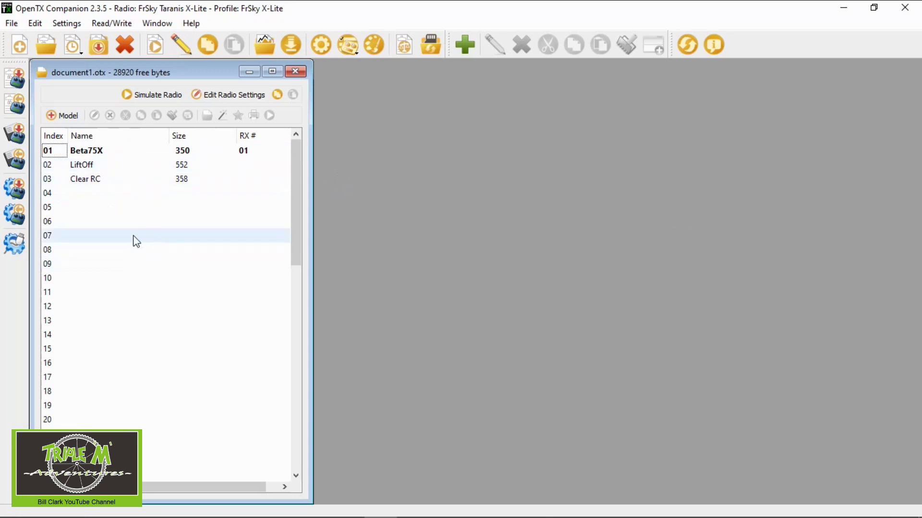
Save the radio's models and settings in Radio Back Ups as "X Lite Radio Settings & Models 230120 2.otx"
click(14, 25)
click(39, 84)
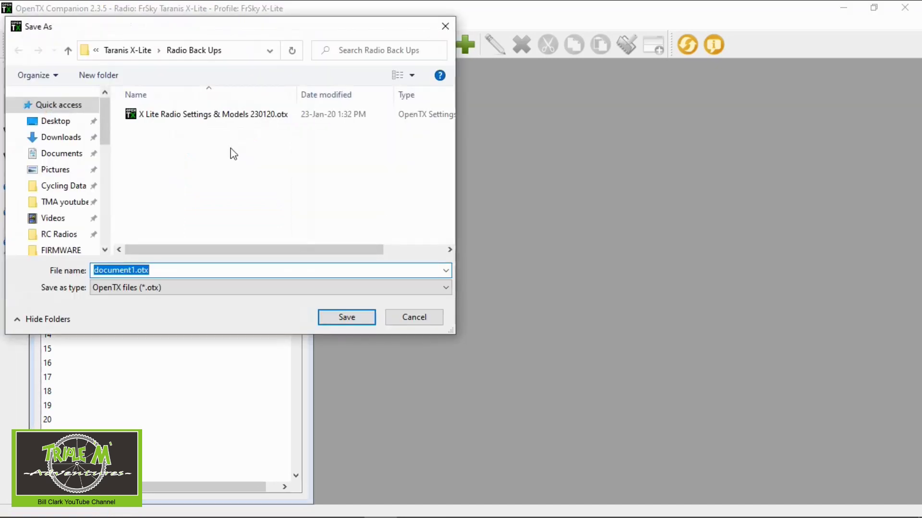
click(244, 118)
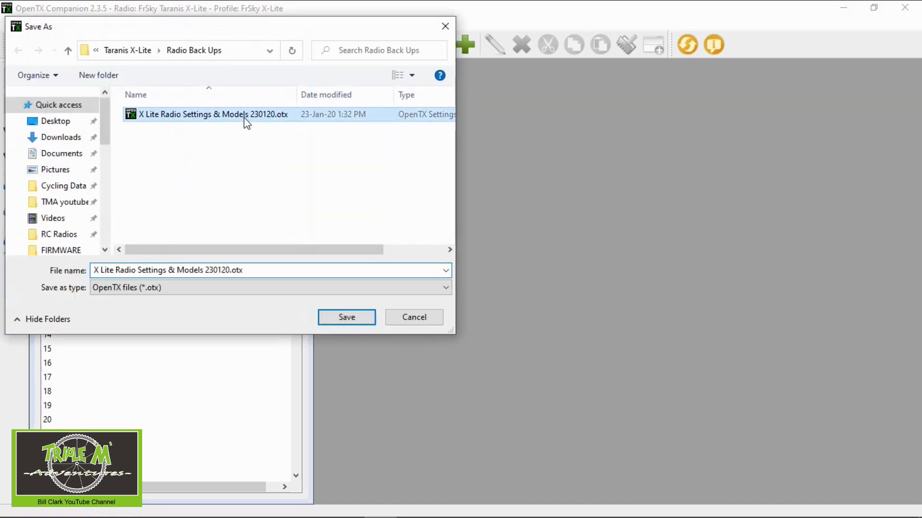
click(222, 267)
key(End)
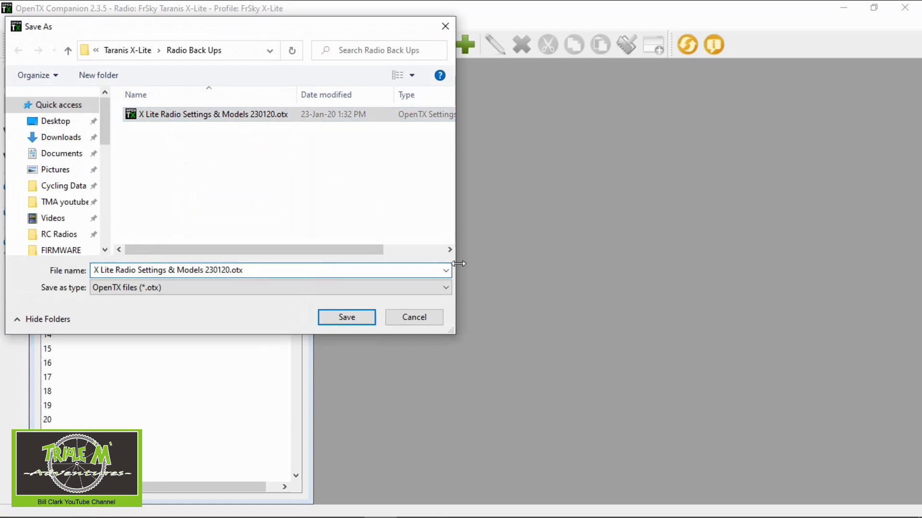
text(2)
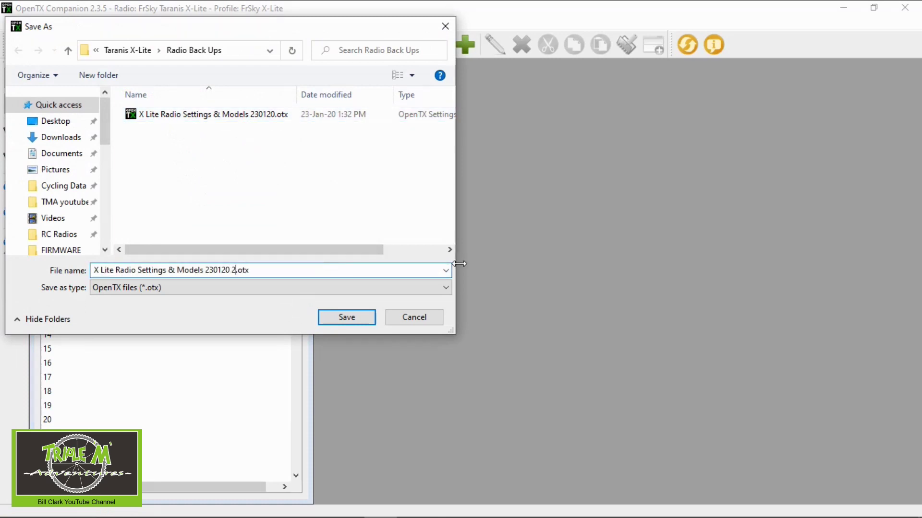
key(Return)
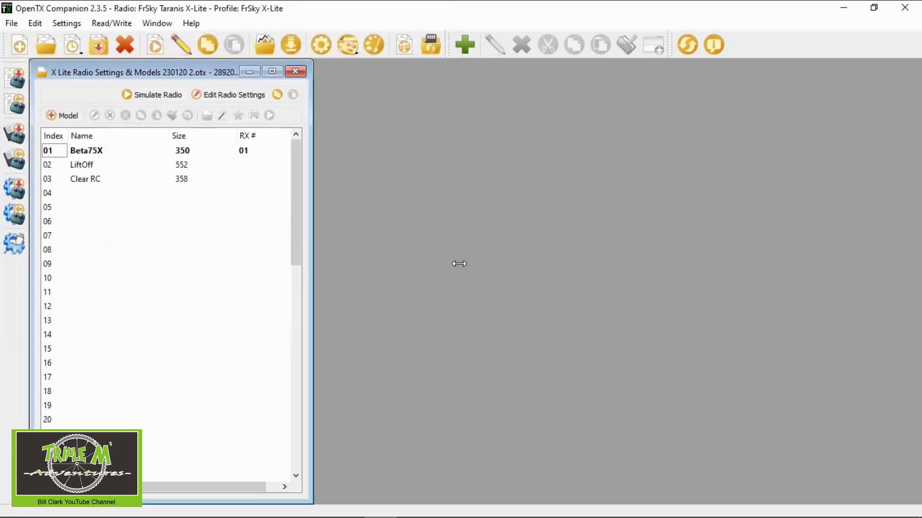
Close the saved backup document and read the models and settings from the radio again
click(295, 72)
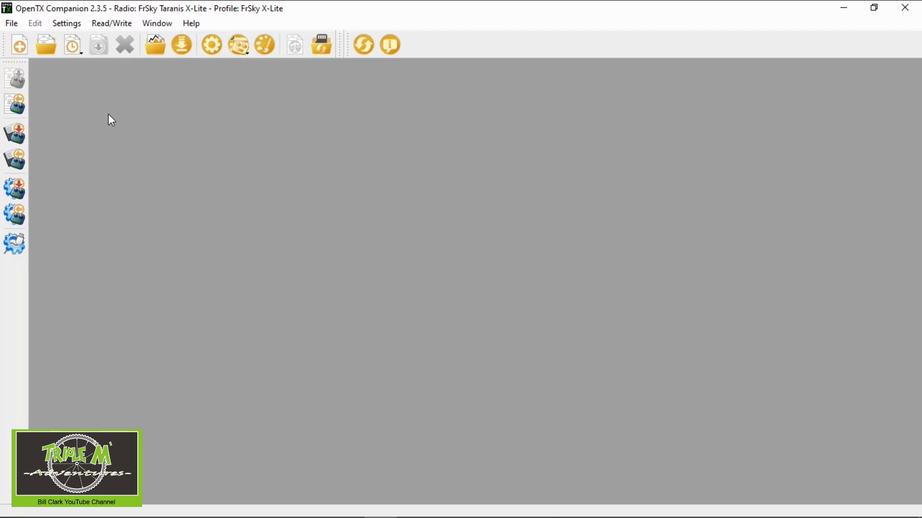
click(111, 23)
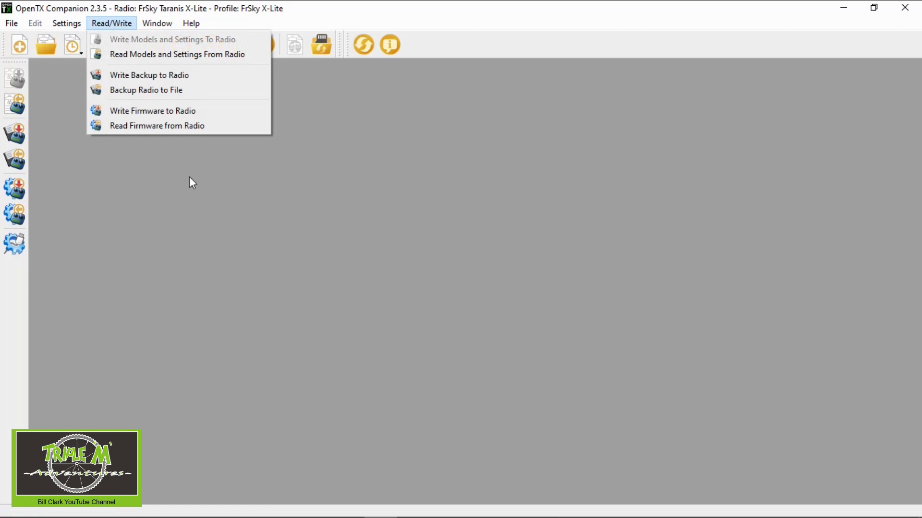
click(206, 55)
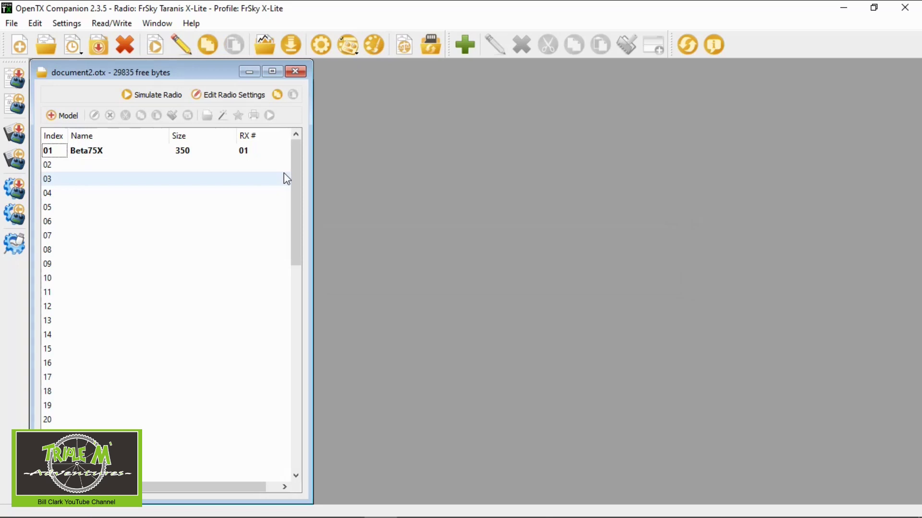
Open the backup file "X Lite Radio Settings & Models 230120 2.otx" alongside the document read from the radio
click(14, 24)
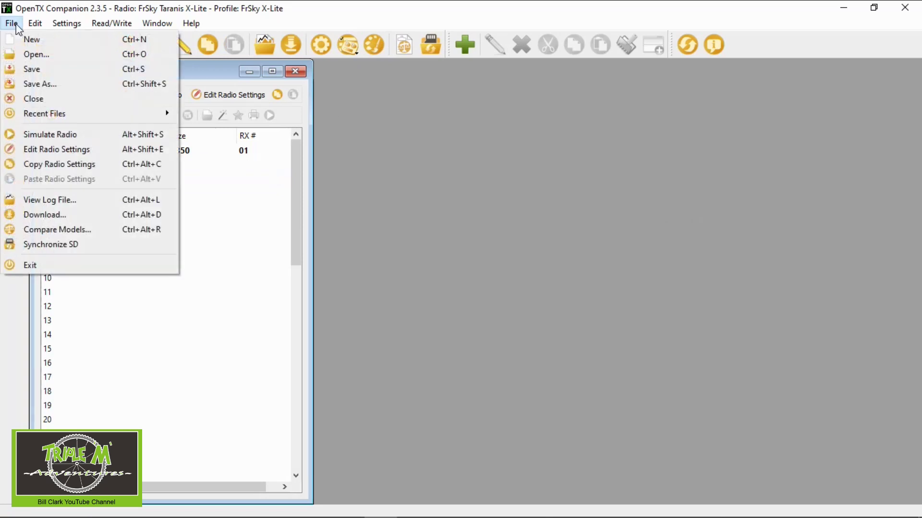
click(28, 56)
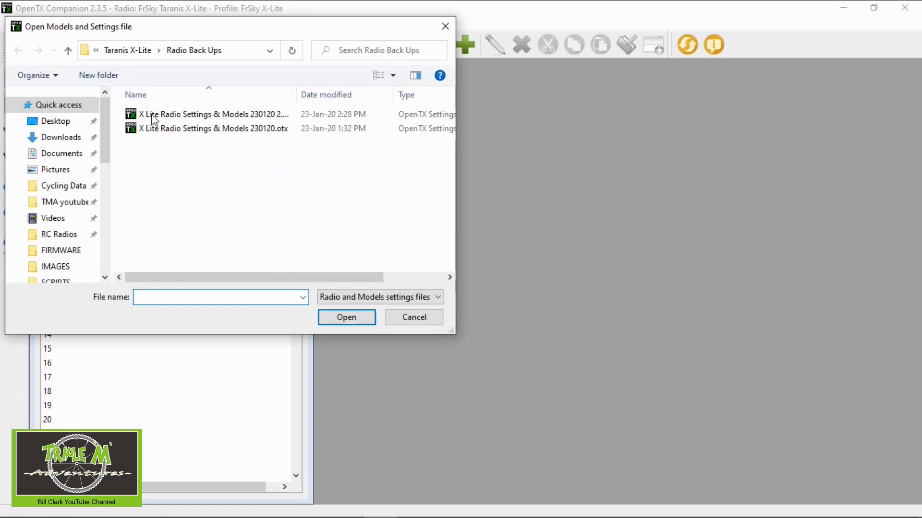
drag(296, 98, 326, 106)
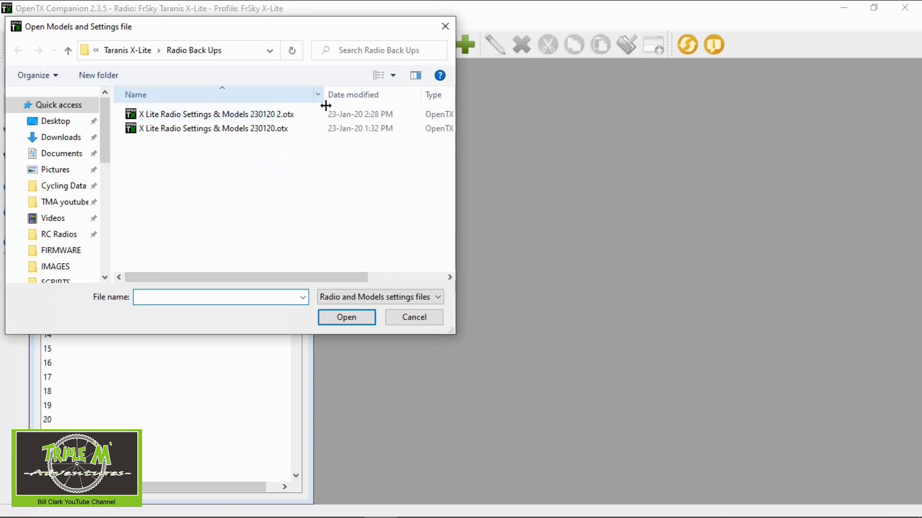
double_click(267, 117)
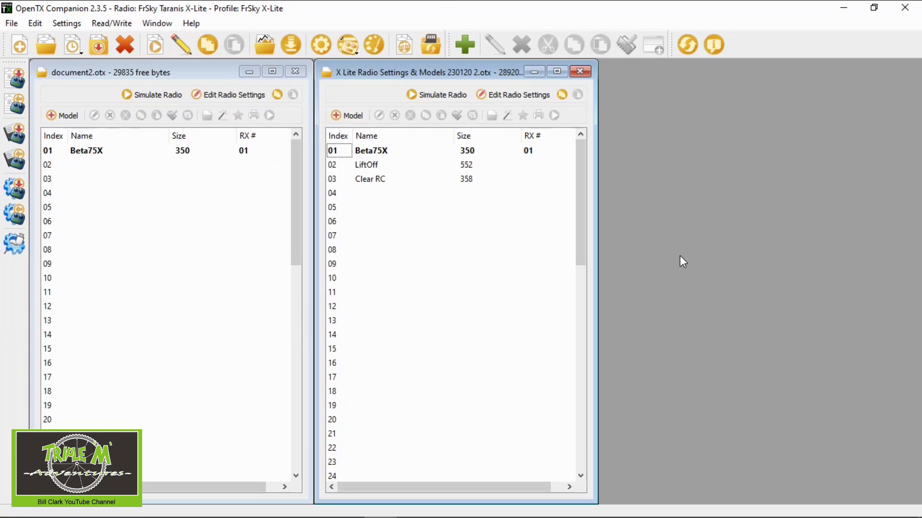
Copy the LiftOff and Clear RC models from the backup and paste them into document2.otx starting at slot 09
click(388, 168)
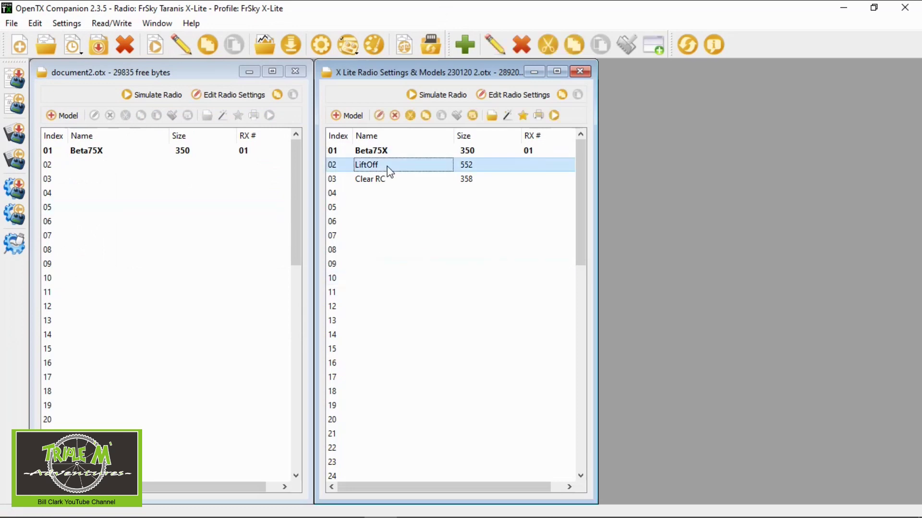
key(shift+Down)
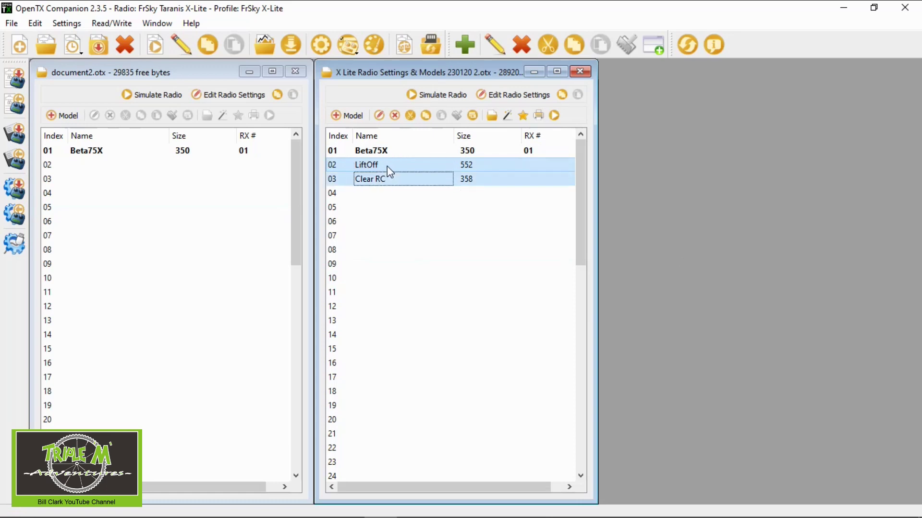
right_click(388, 168)
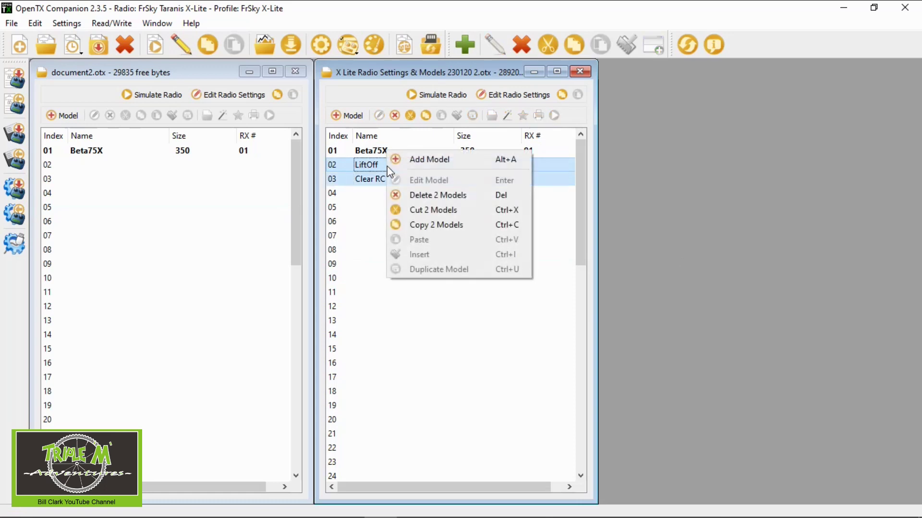
click(447, 224)
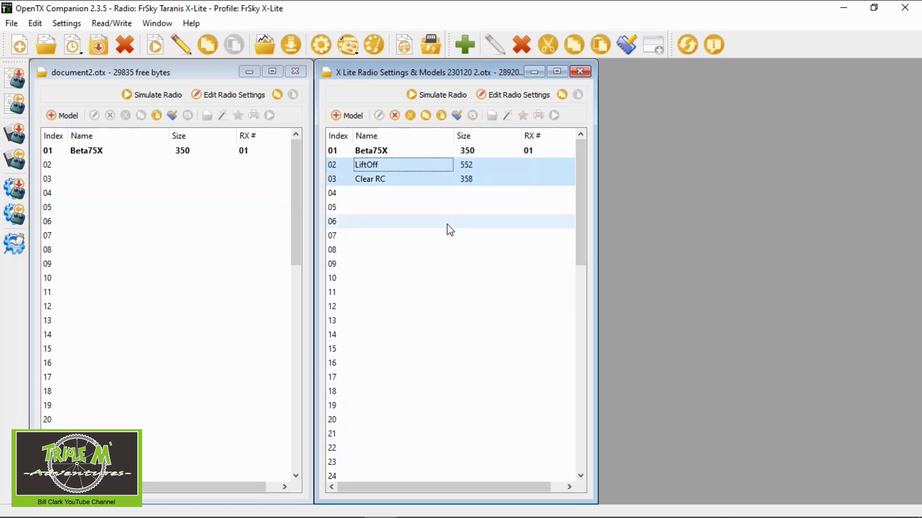
click(137, 239)
right_click(144, 265)
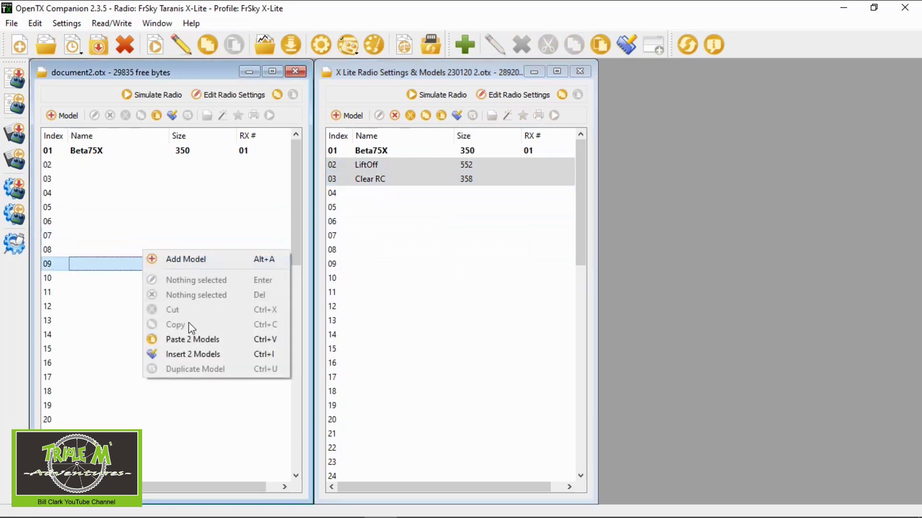
click(172, 340)
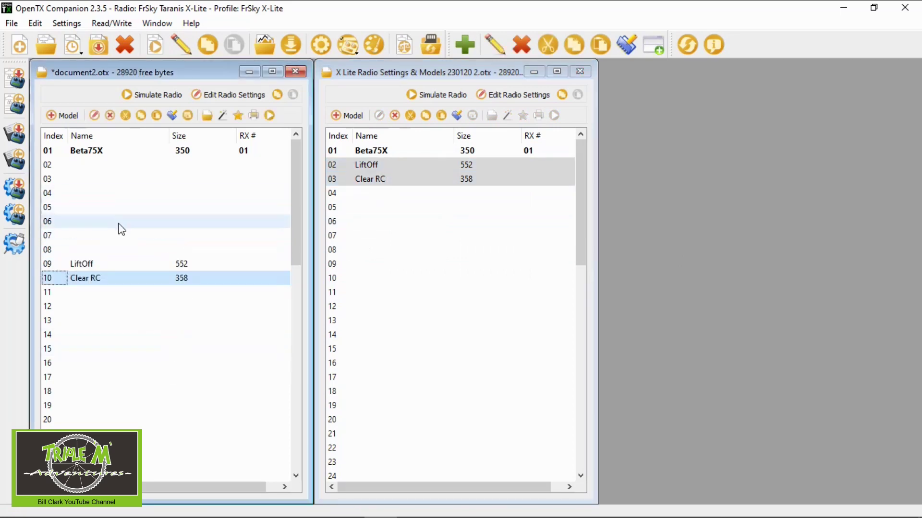
Place LiftOff in slot 02 and Clear RC in slot 03 of document2.otx, deleting their duplicate copies further down the model list
drag(117, 264, 123, 168)
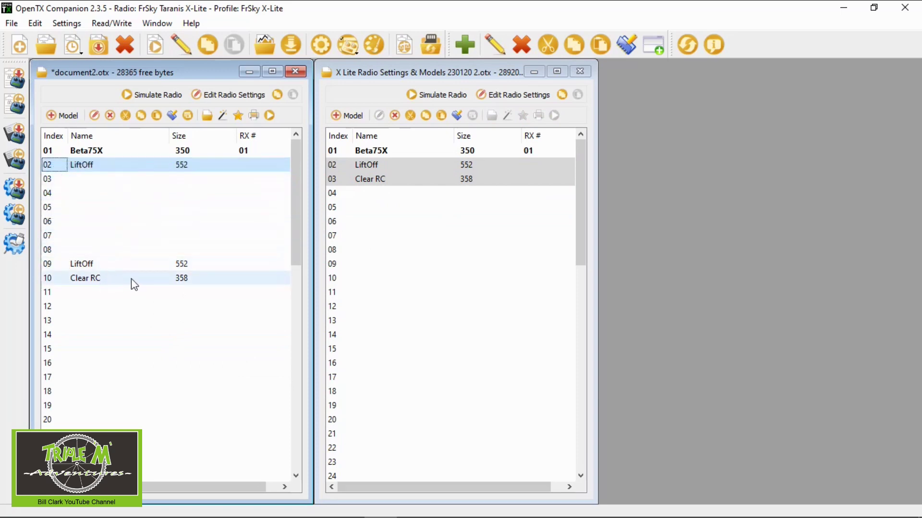
drag(114, 282, 129, 185)
click(126, 268)
right_click(133, 265)
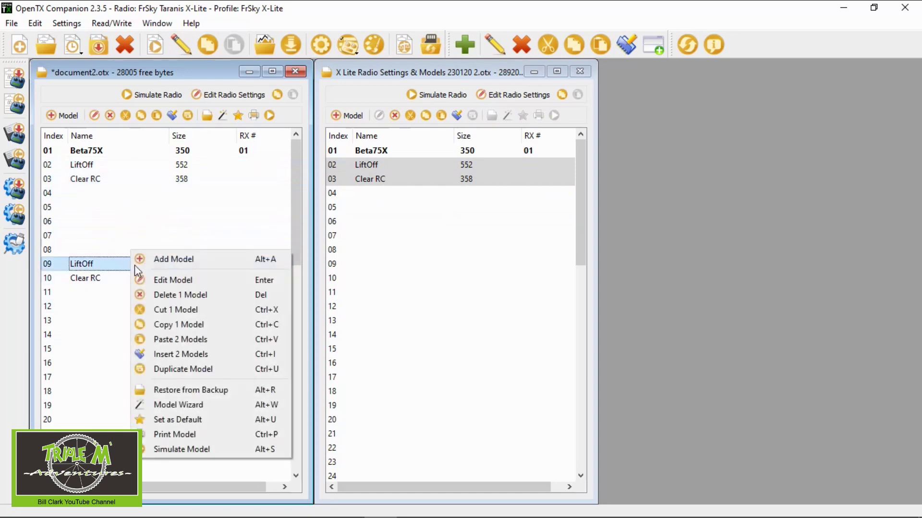
click(178, 295)
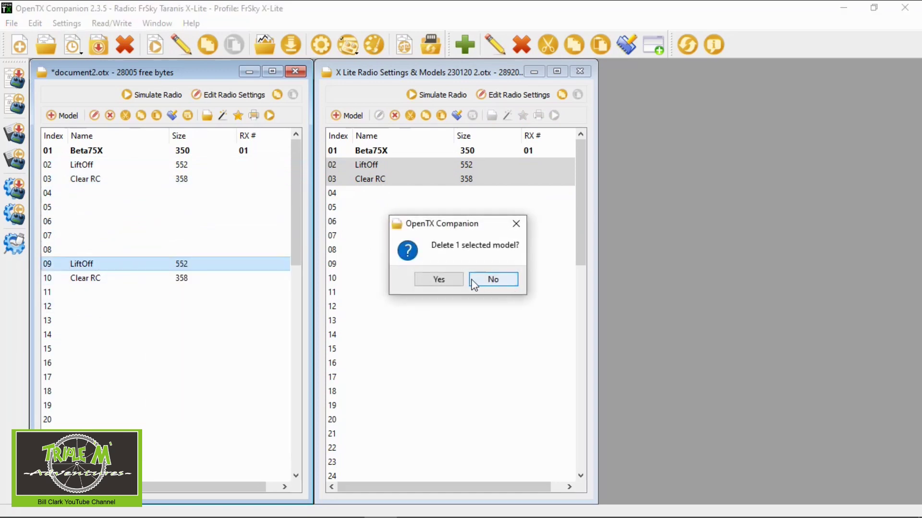
click(450, 280)
click(97, 263)
right_click(97, 263)
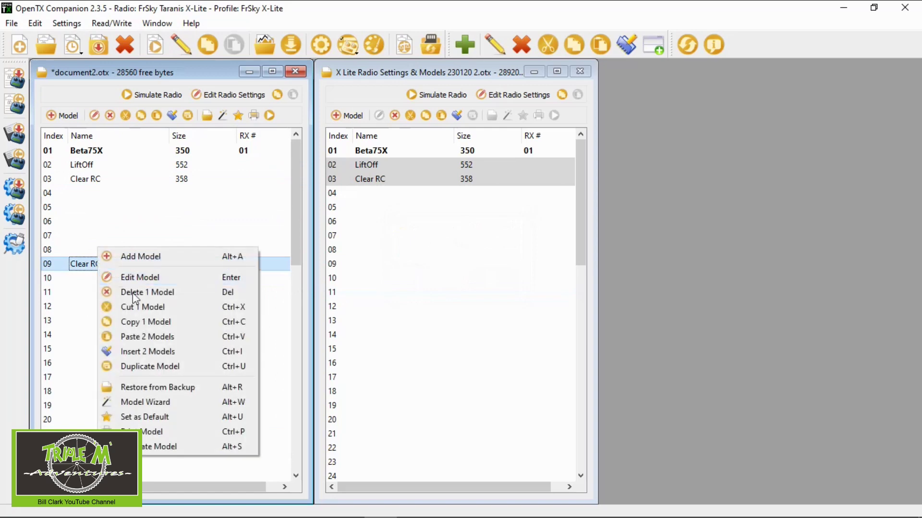
click(162, 294)
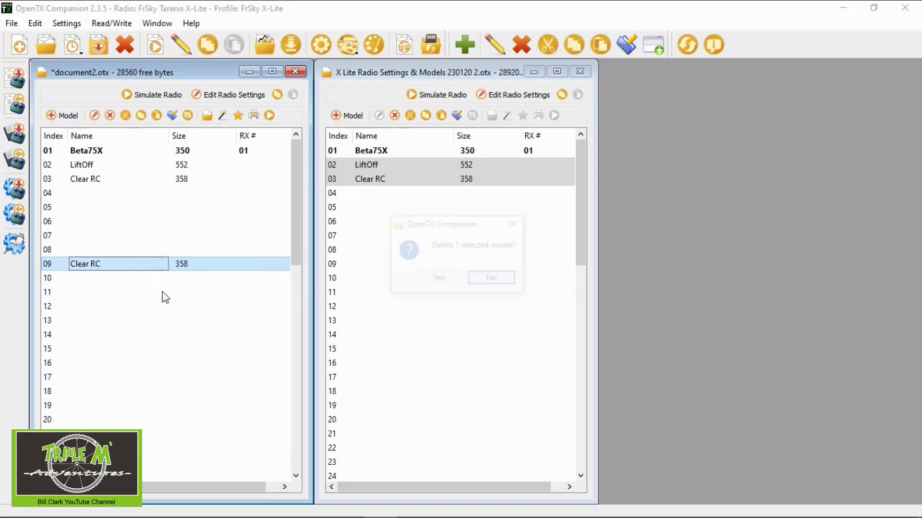
click(418, 280)
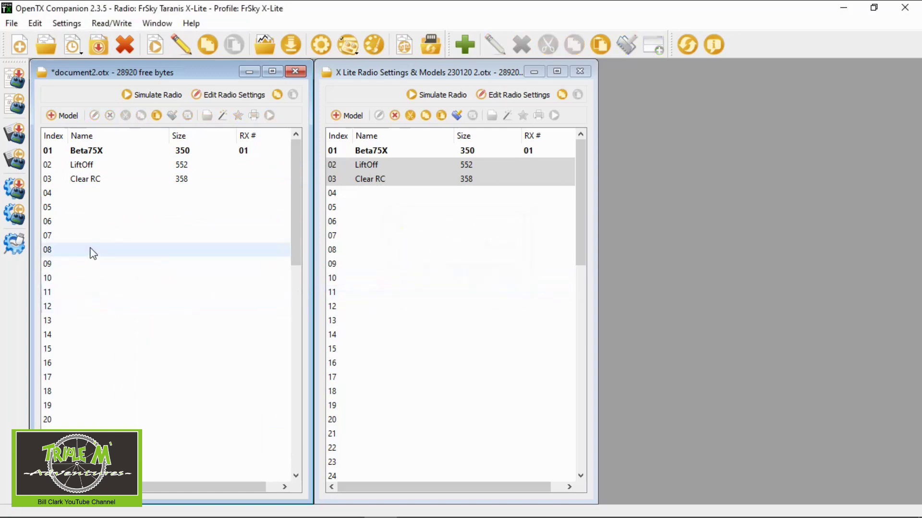
Close the backup document and write document2.otx's models and settings to the radio with the firmware compatibility check enabled
click(581, 71)
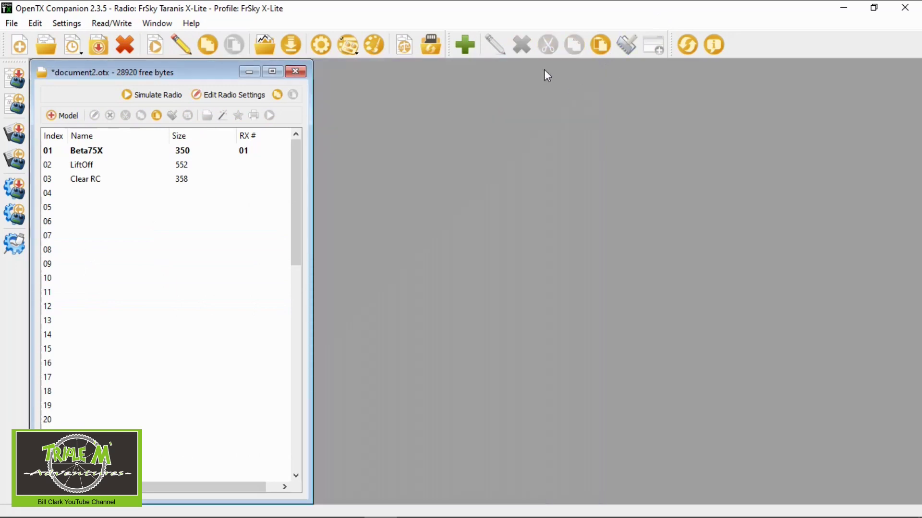
click(102, 24)
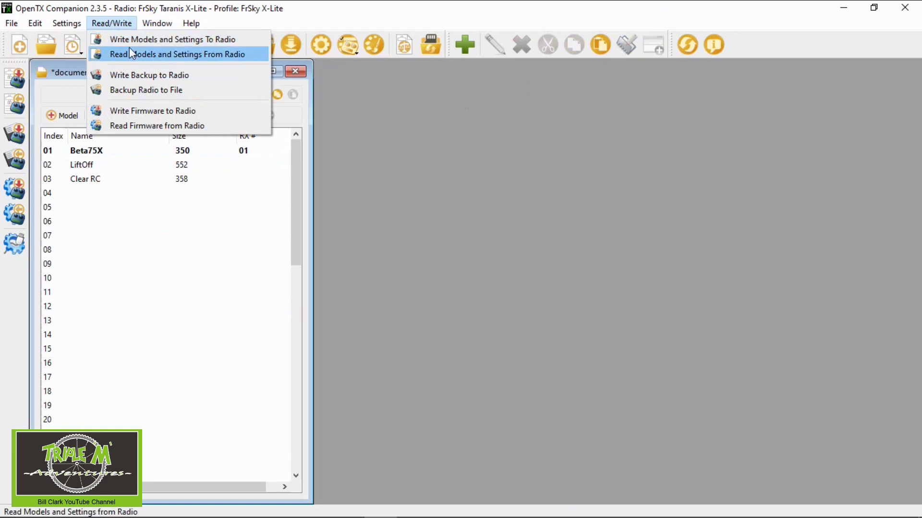
click(164, 39)
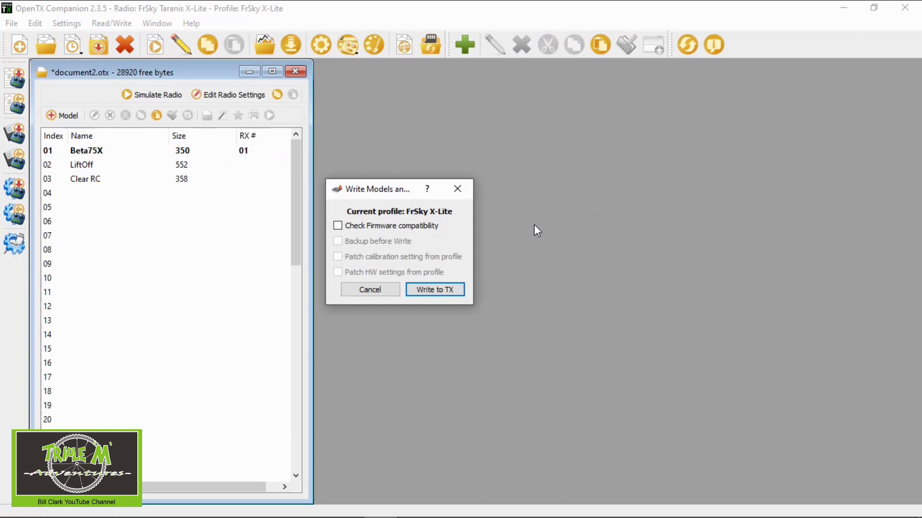
click(339, 226)
click(448, 290)
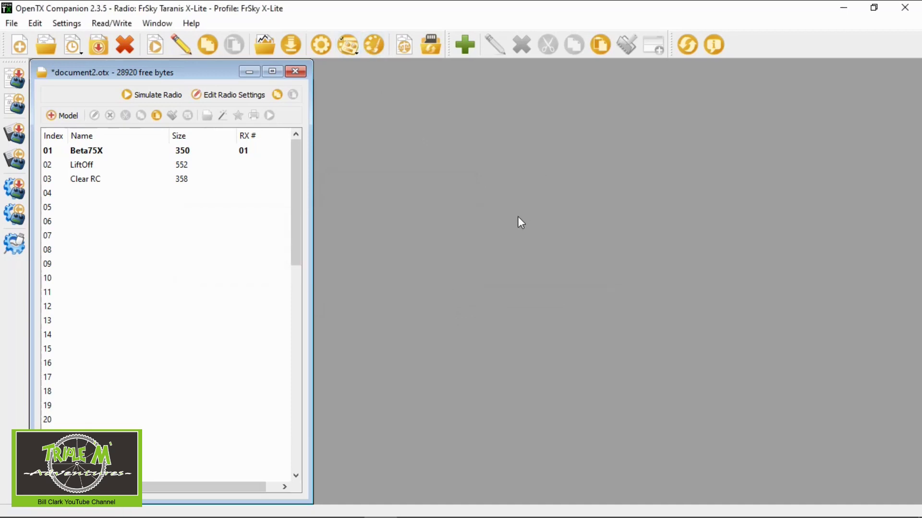
Close document2.otx and discard its unsaved changes
click(296, 71)
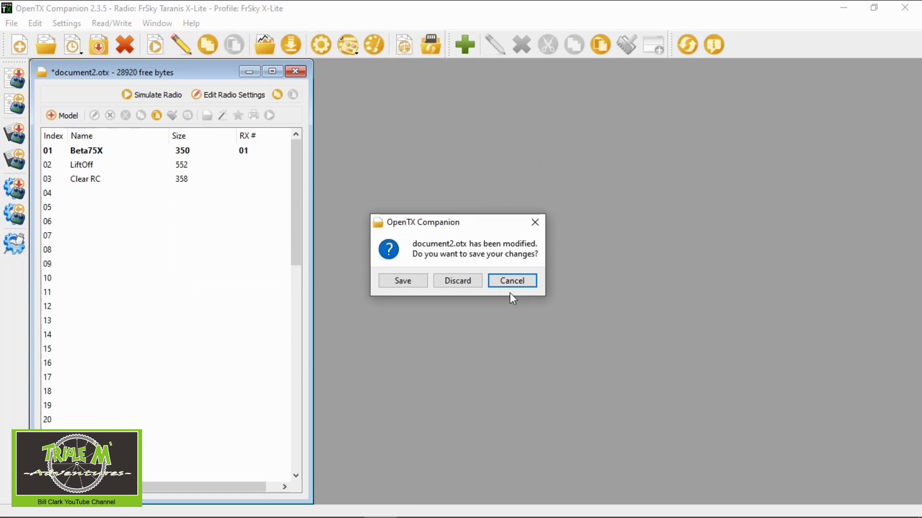
click(464, 281)
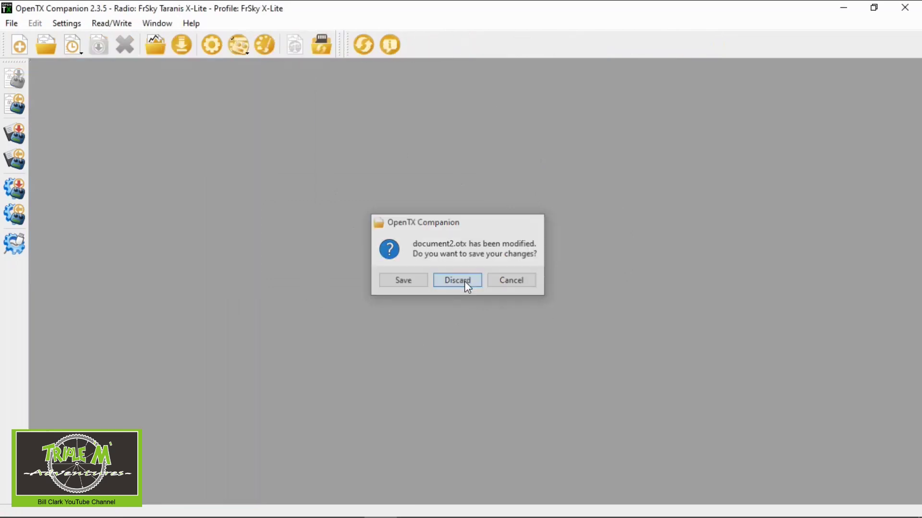